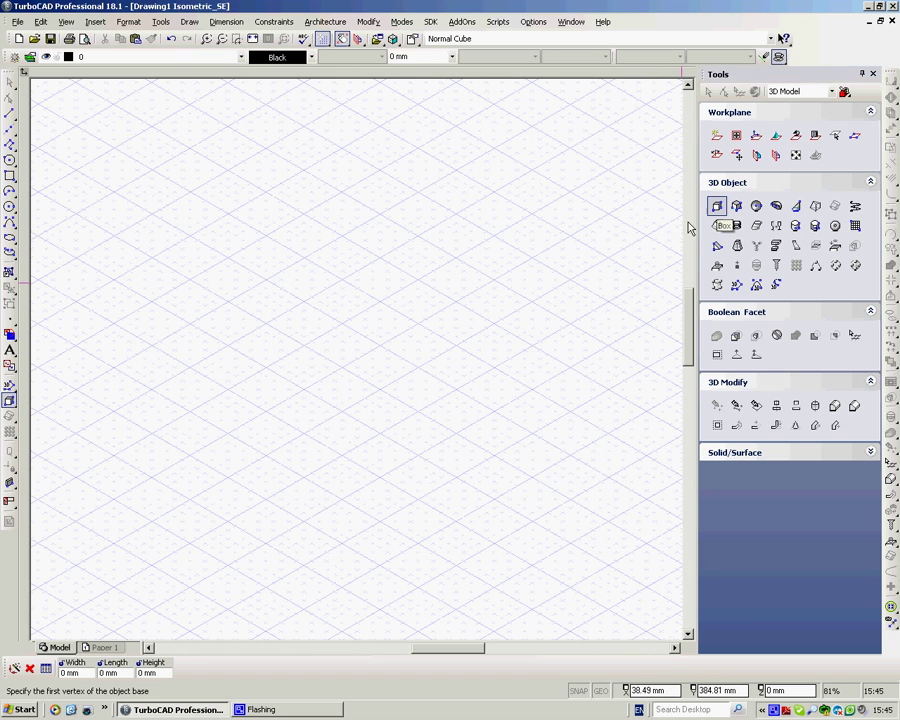
Step: Draw two separate boxes on the base plane, with footprints about 104 by 56 mm and about 72 by 52 mm
{"action": "left_click", "coordinate": [141, 323]}
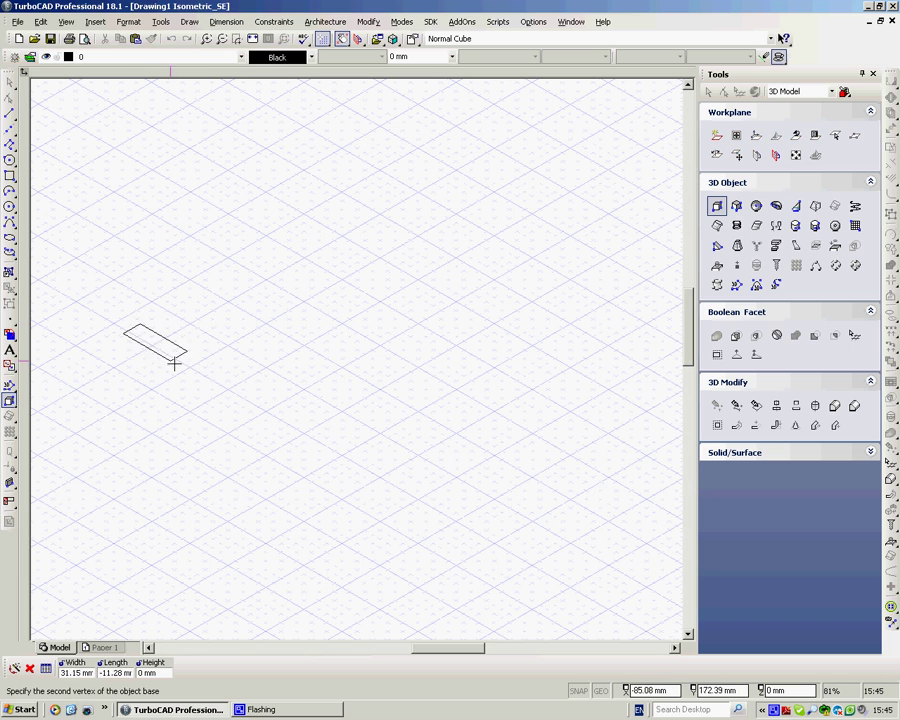
{"action": "left_click", "coordinate": [381, 364]}
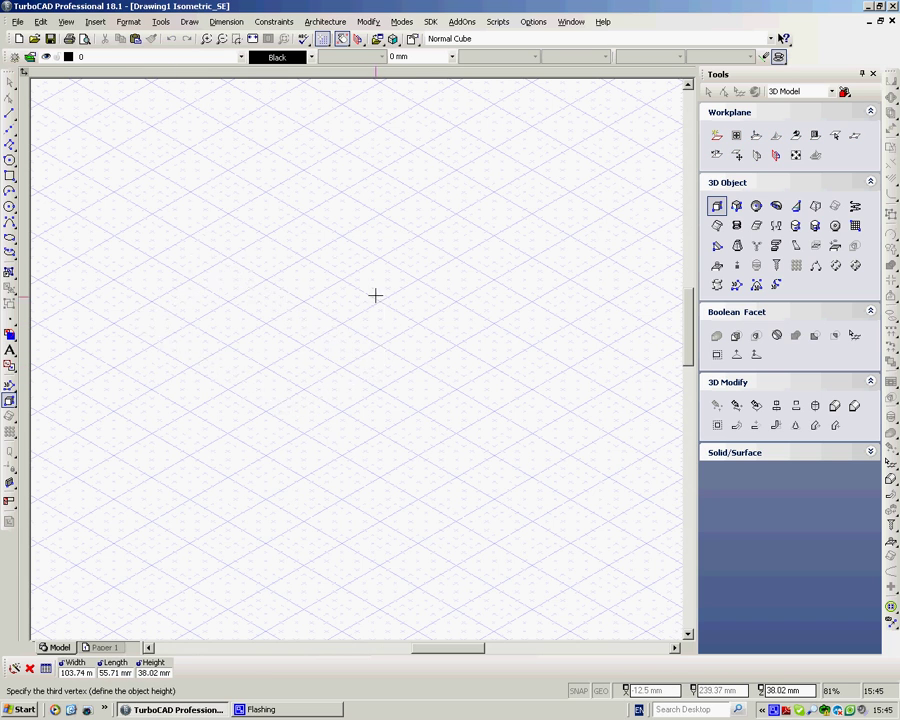
{"action": "left_click", "coordinate": [371, 214]}
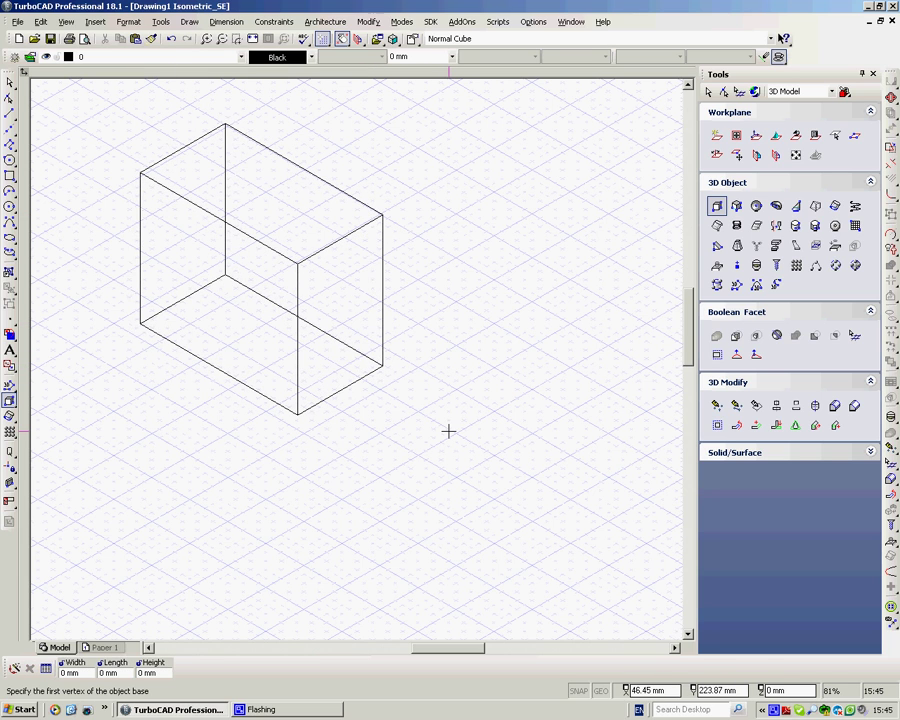
{"action": "left_click", "coordinate": [385, 473]}
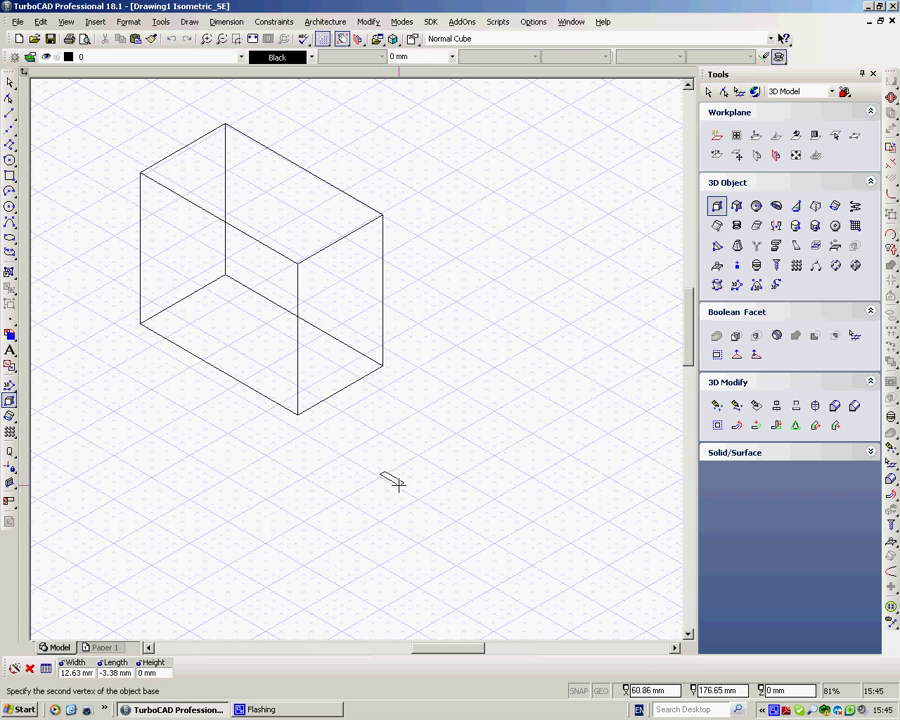
{"action": "left_click", "coordinate": [571, 489]}
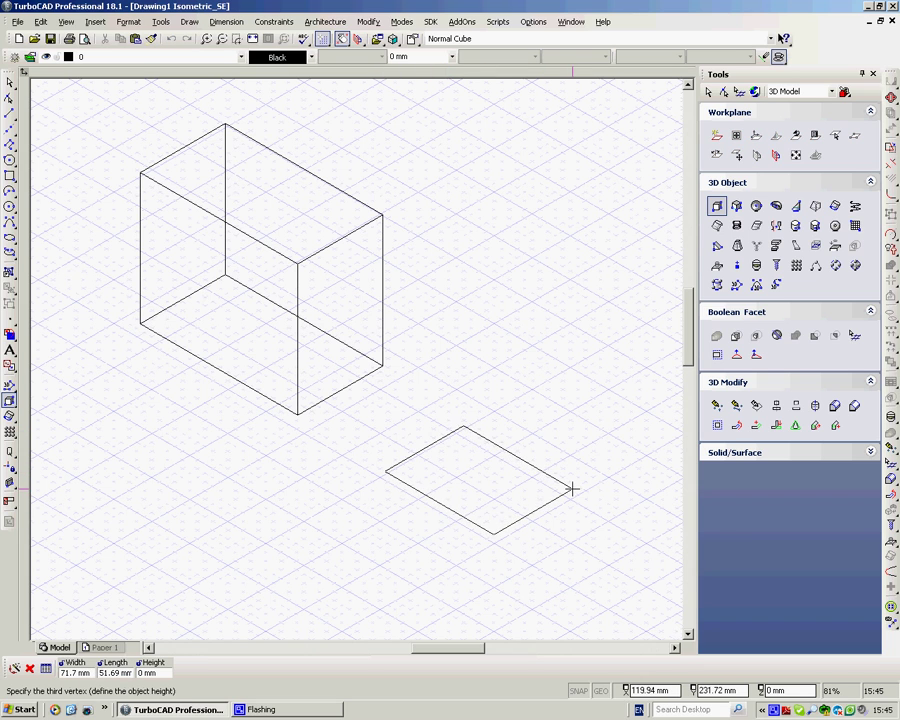
{"action": "left_click", "coordinate": [582, 411]}
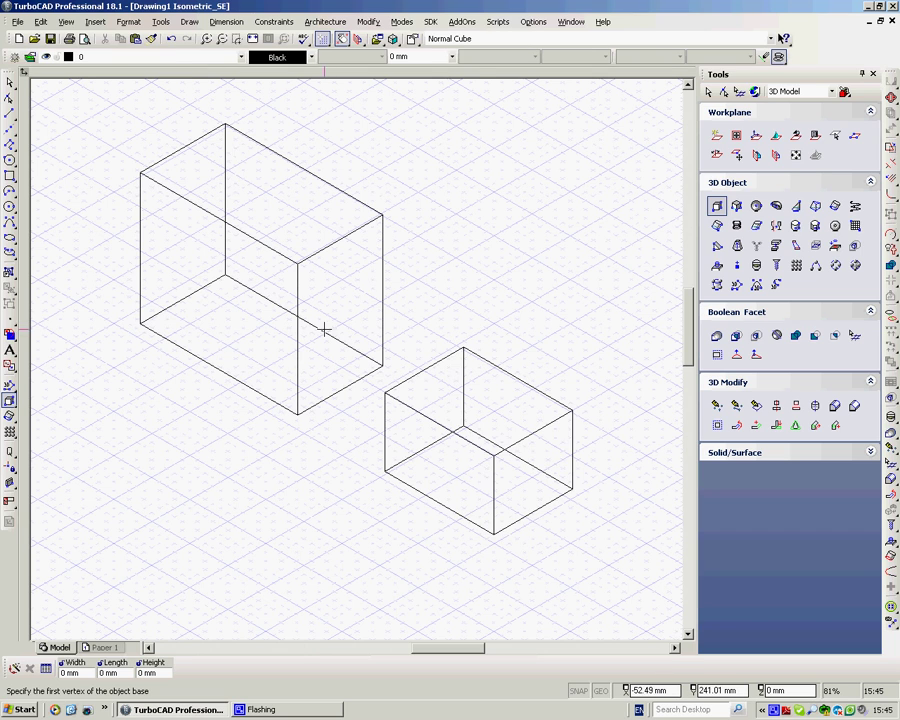
Step: Draw an upright cylinder with a radius of about 24.7 mm in front of the large box
{"action": "left_click", "coordinate": [795, 226]}
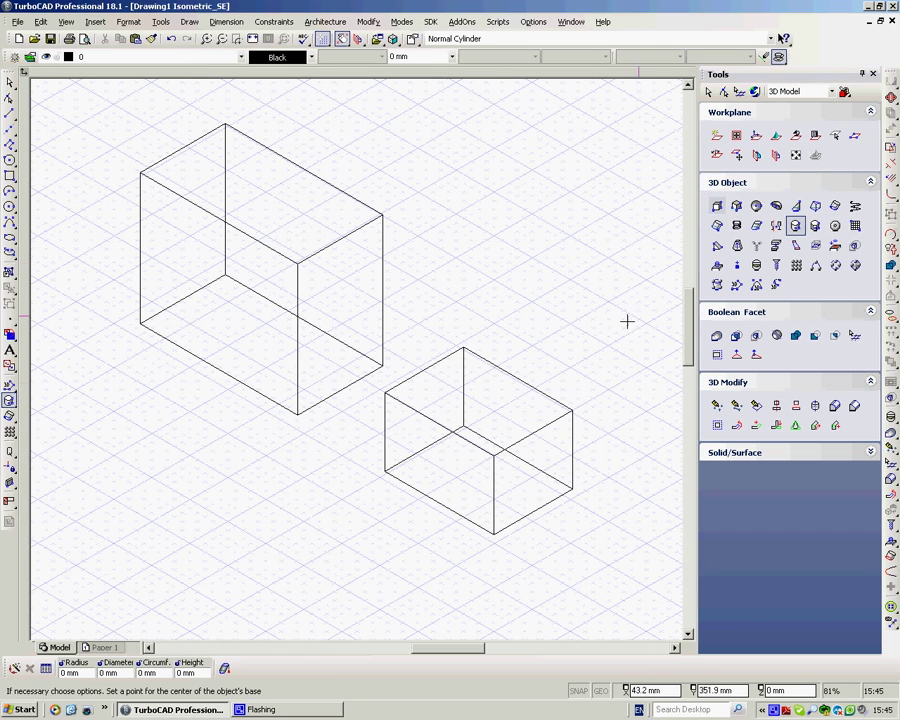
{"action": "left_click", "coordinate": [193, 487]}
{"action": "left_click", "coordinate": [243, 497]}
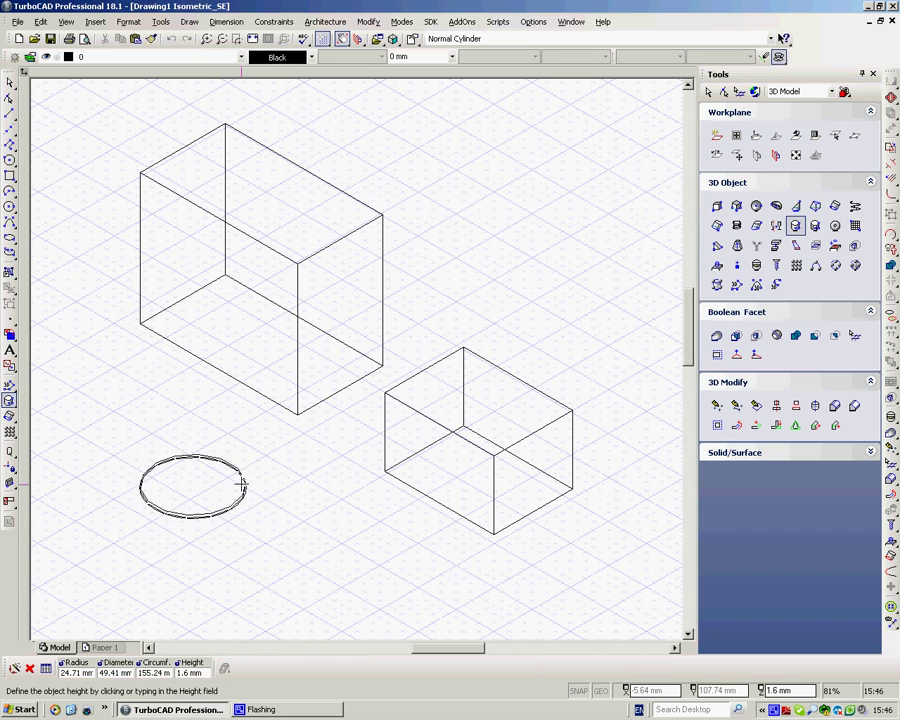
{"action": "left_click", "coordinate": [238, 383]}
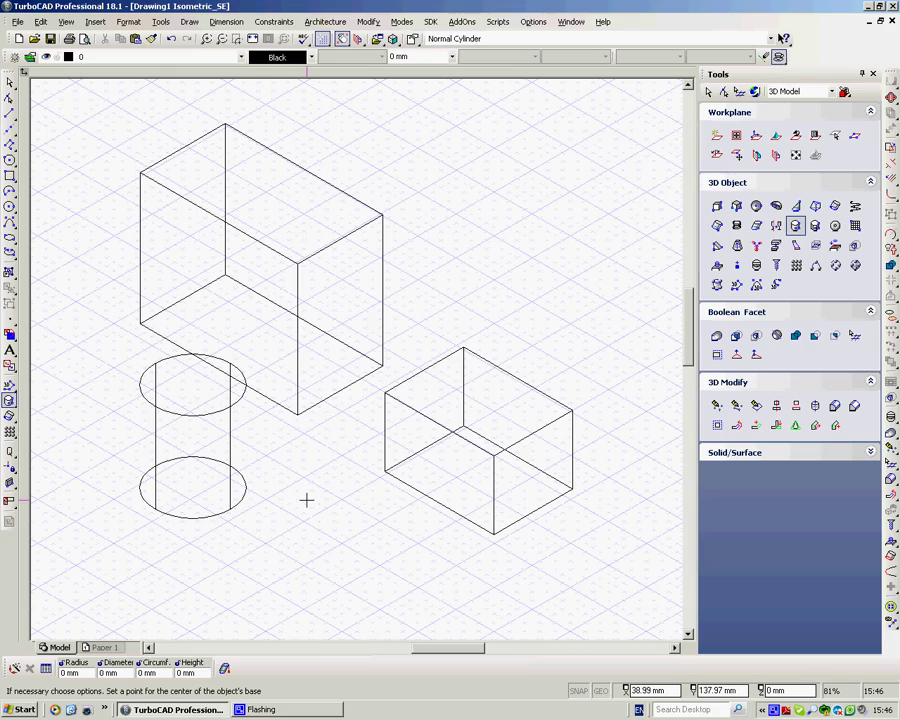
Step: Set the workplane by facet to the top face of the large box
{"action": "mouse_move", "coordinate": [307, 500]}
{"action": "middle_mouse_down", "text": "shift"}
{"action": "mouse_move", "coordinate": [354, 414]}
{"action": "mouse_move", "coordinate": [288, 487]}
{"action": "mouse_move", "coordinate": [297, 491]}
{"action": "middle_mouse_up", "text": "shift"}
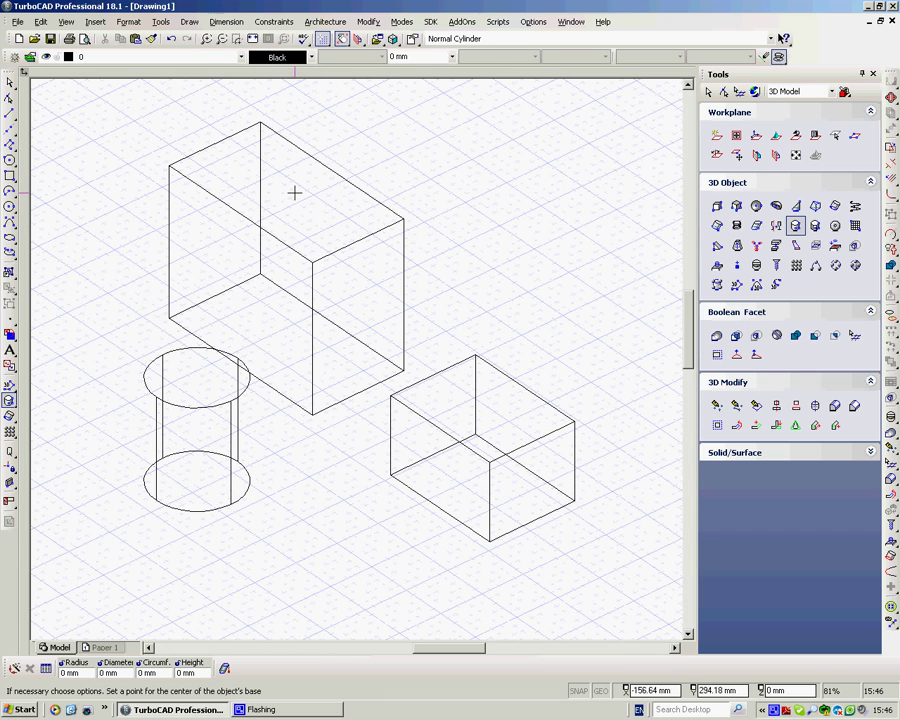
{"action": "middle_click_drag", "start_coordinate": [301, 298], "coordinate": [255, 159], "text": "shift"}
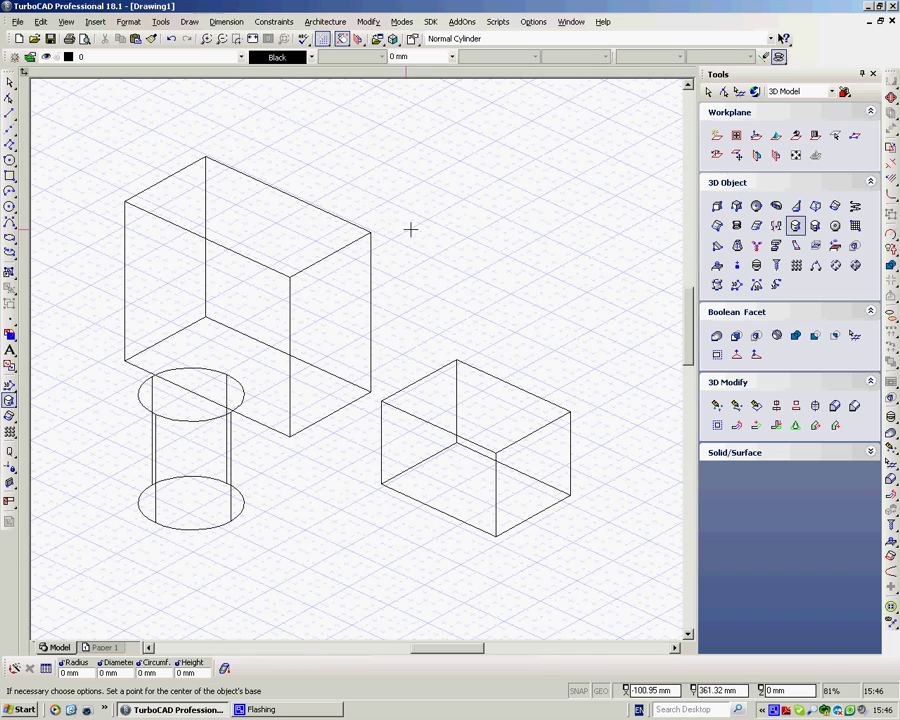
{"action": "left_click", "coordinate": [756, 157]}
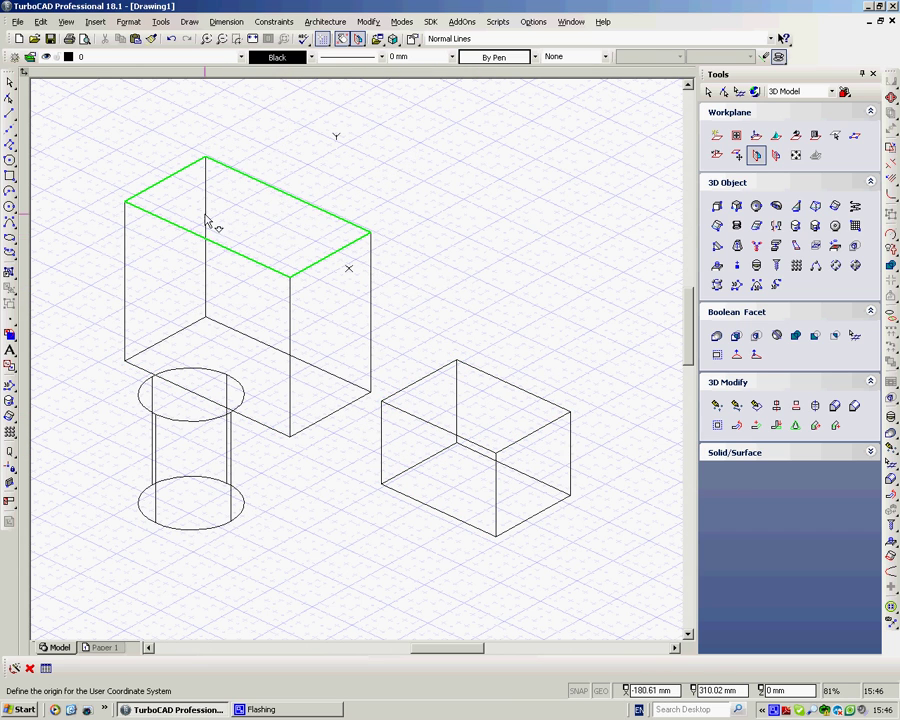
{"action": "left_click", "coordinate": [265, 229]}
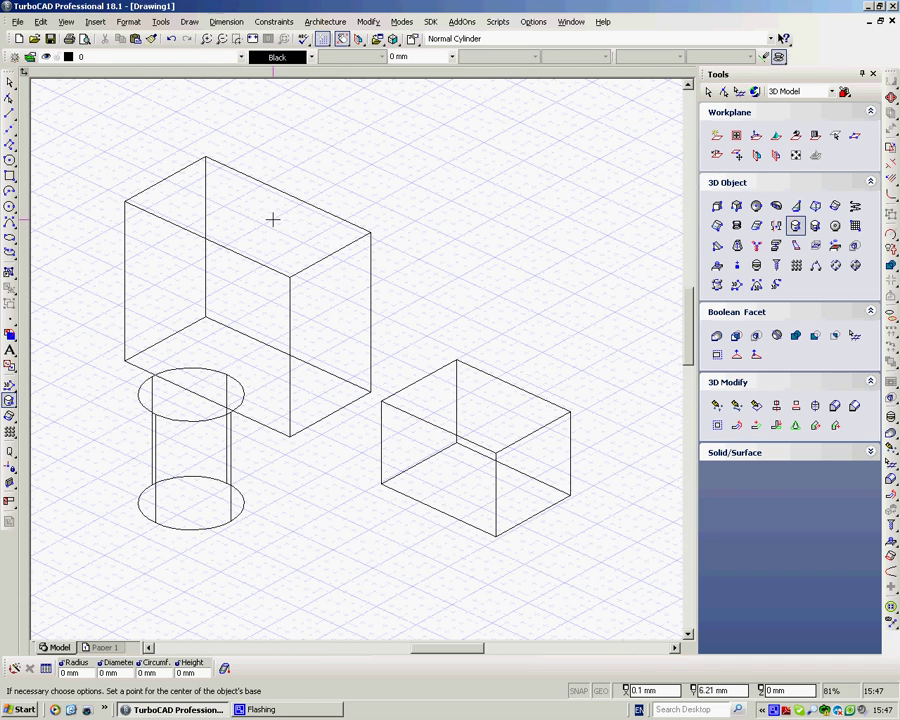
Step: Draw a diagonal line between opposite corners of the large box's top face
{"action": "right_click", "coordinate": [535, 165]}
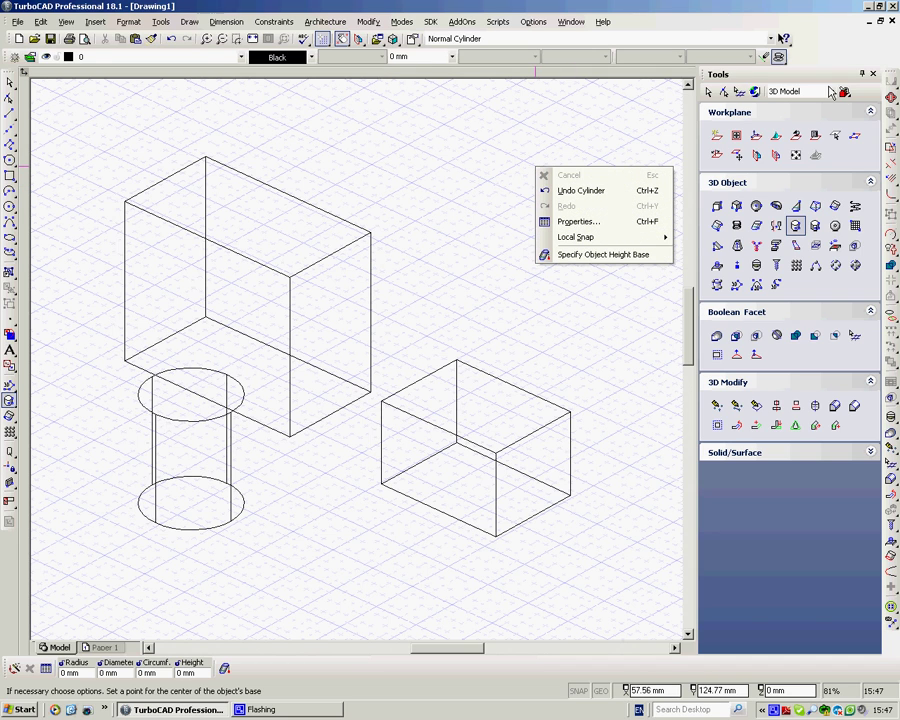
{"action": "left_click", "coordinate": [829, 91]}
{"action": "left_click", "coordinate": [831, 91]}
{"action": "left_click", "coordinate": [810, 101]}
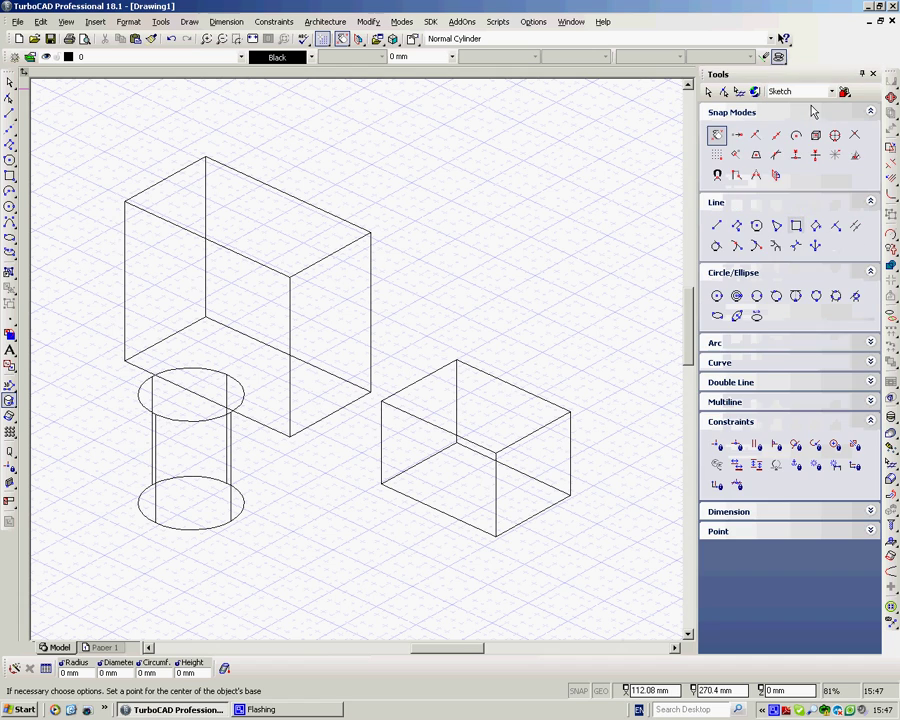
{"action": "left_click", "coordinate": [719, 226]}
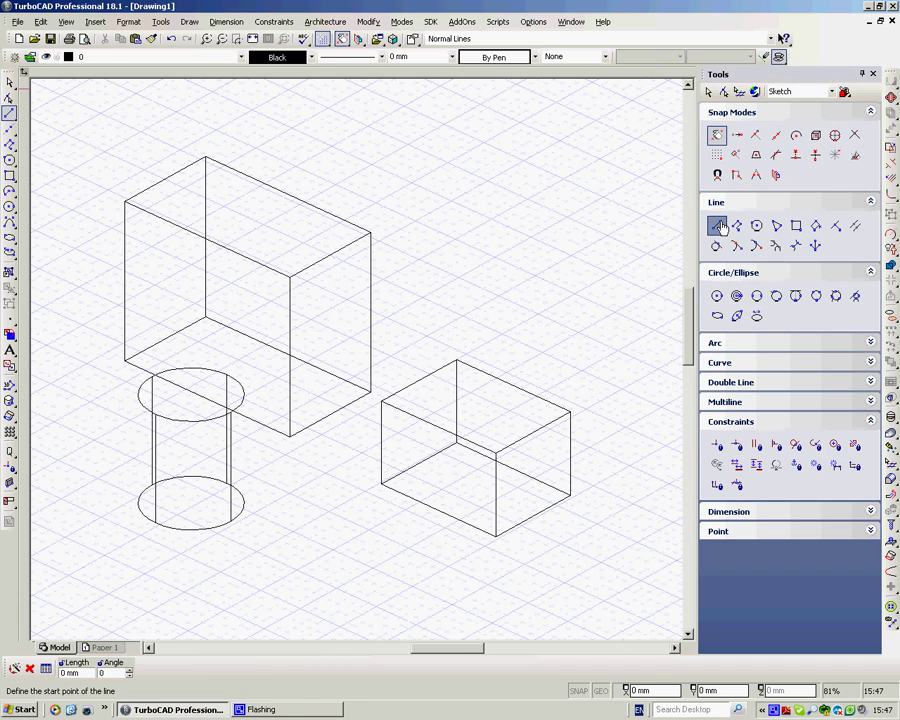
{"action": "left_click", "coordinate": [126, 201]}
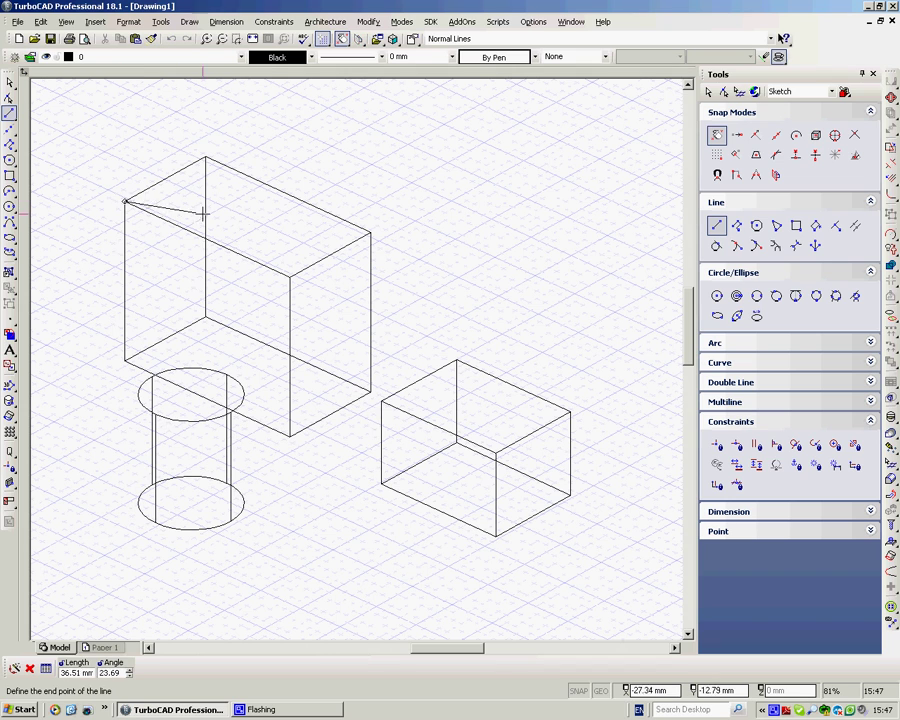
{"action": "left_click", "coordinate": [371, 232]}
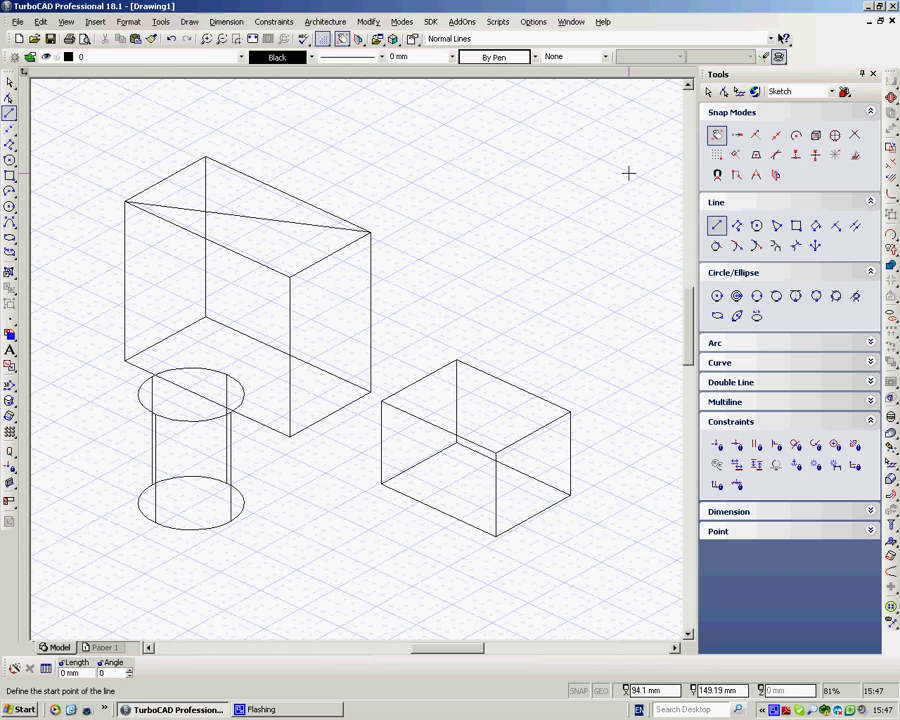
Step: Draw a cylinder with a radius of about 16 mm rising from the diagonal's midpoint on the large box's top face
{"action": "left_click", "coordinate": [834, 91]}
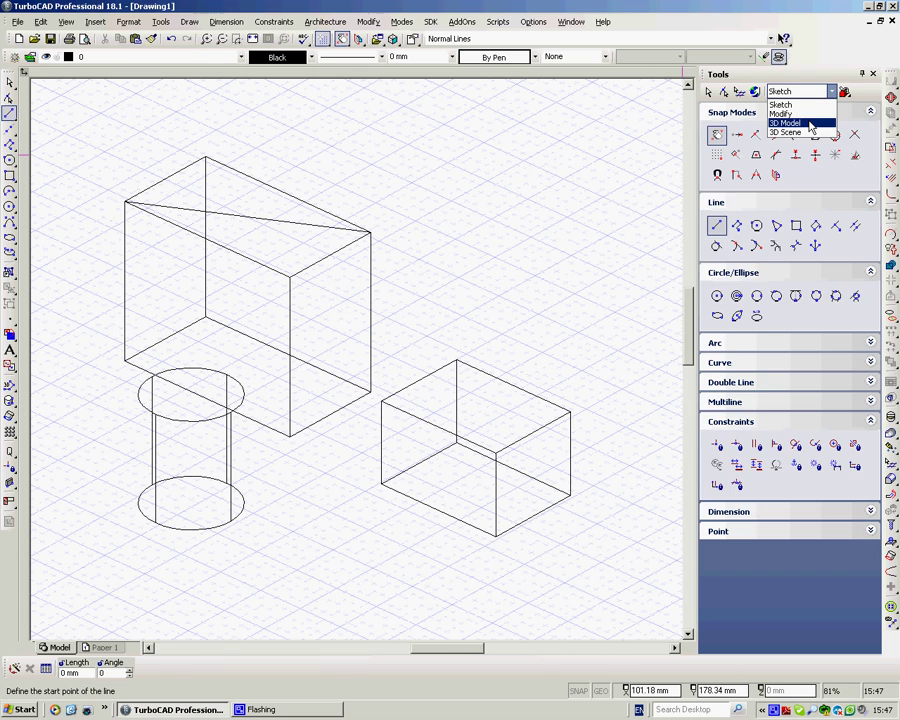
{"action": "left_click", "coordinate": [785, 123]}
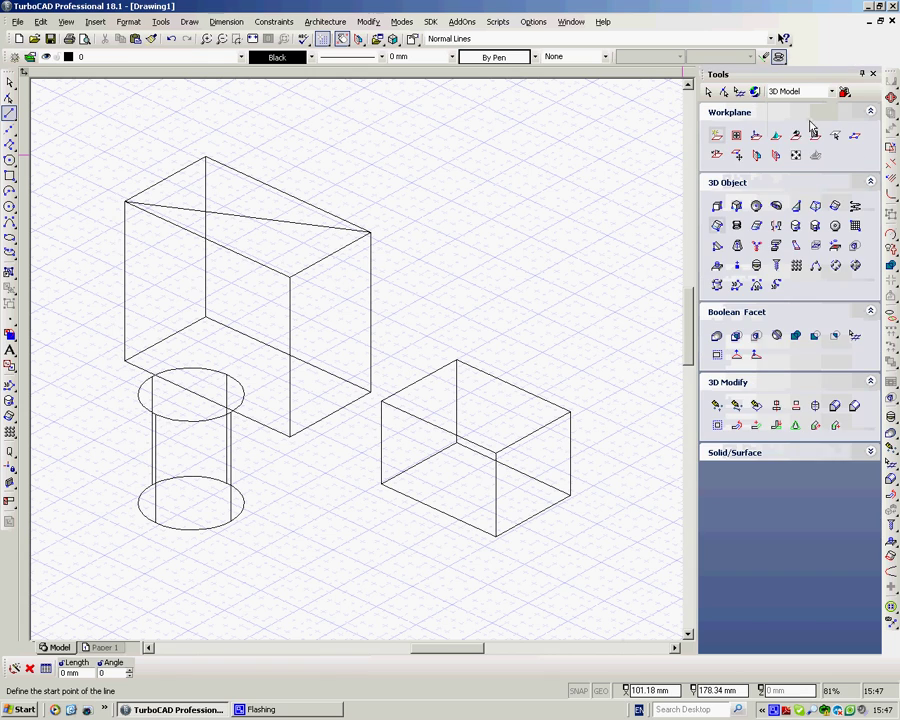
{"action": "left_click", "coordinate": [796, 226]}
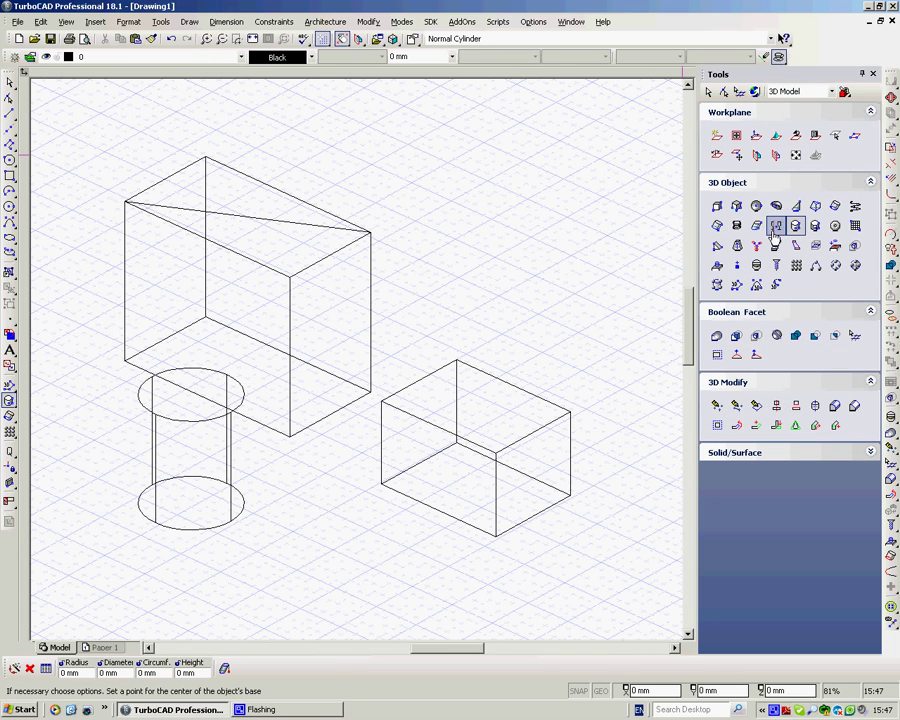
{"action": "left_click", "coordinate": [250, 215]}
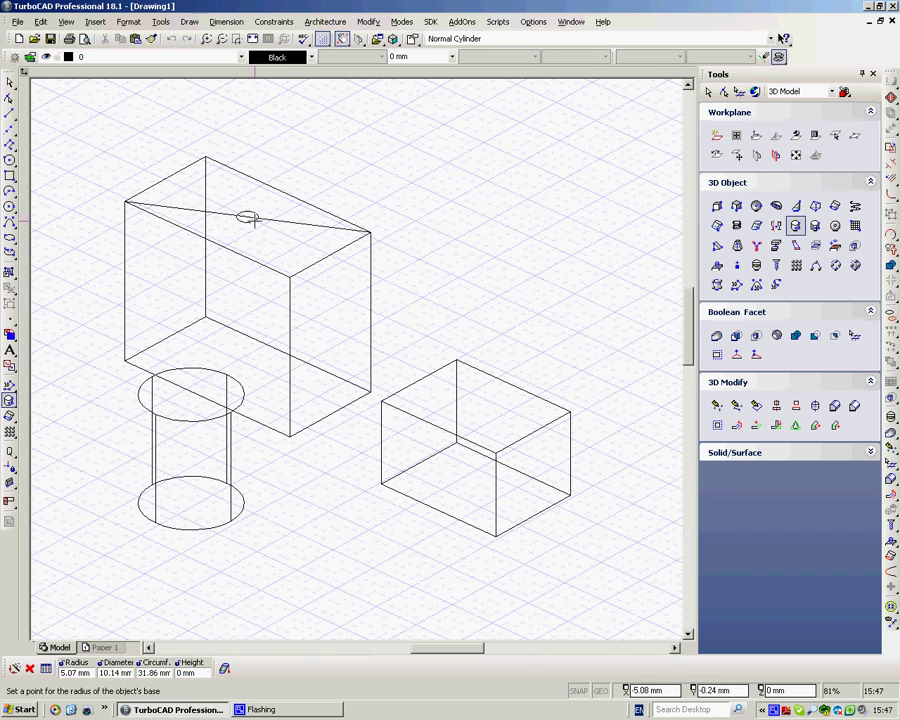
{"action": "left_click", "coordinate": [270, 230]}
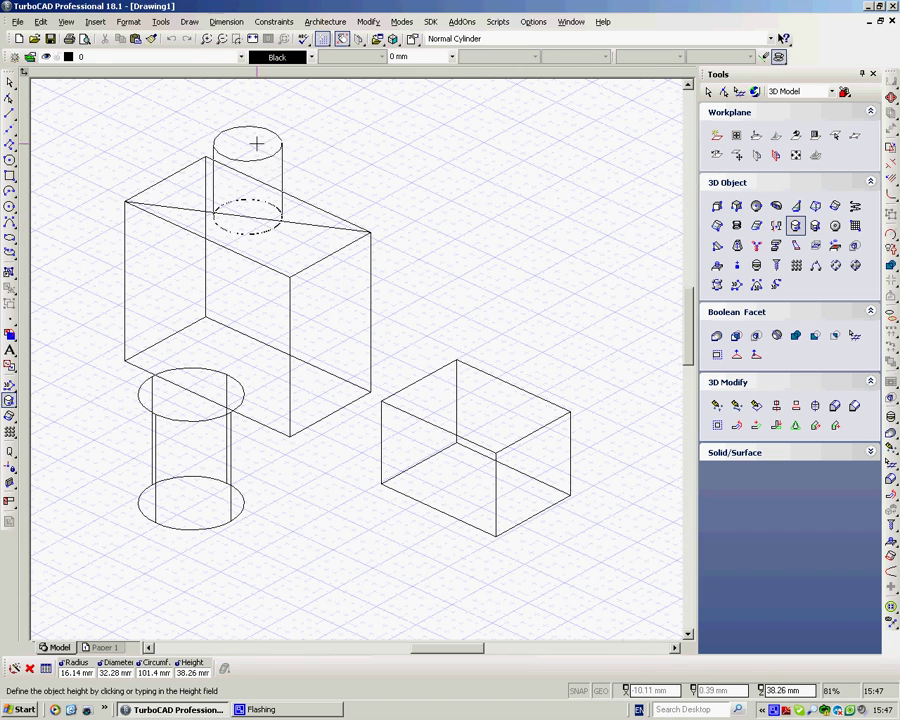
{"action": "left_click", "coordinate": [259, 113]}
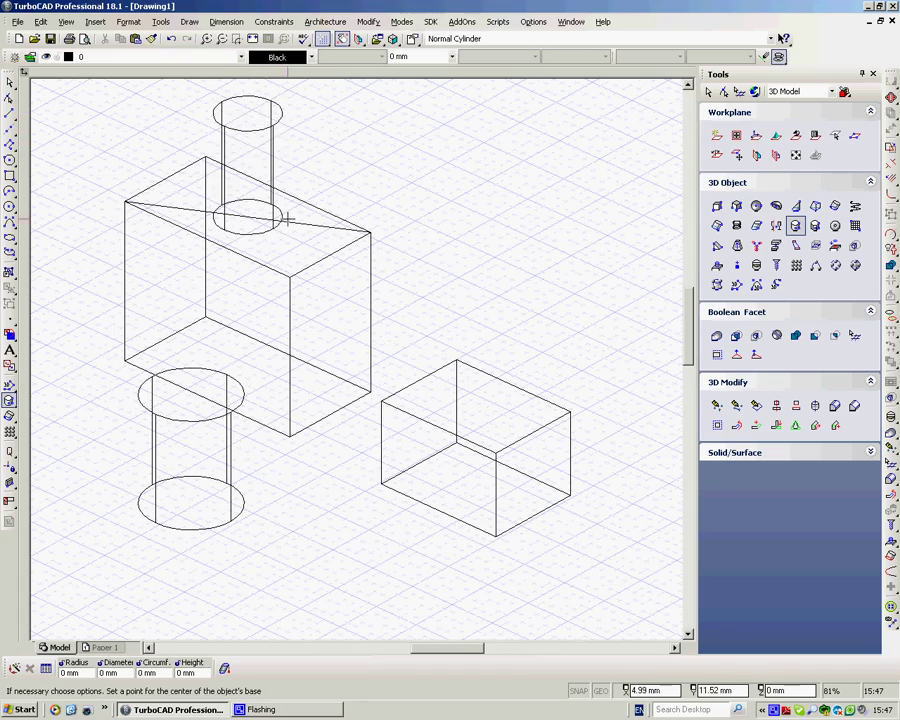
Step: Delete the diagonal helper line from the large box's top face
{"action": "mouse_move", "coordinate": [269, 302]}
{"action": "middle_mouse_down", "text": "shift"}
{"action": "mouse_move", "coordinate": [285, 295]}
{"action": "mouse_move", "coordinate": [311, 243]}
{"action": "mouse_move", "coordinate": [314, 260]}
{"action": "mouse_move", "coordinate": [291, 291]}
{"action": "mouse_move", "coordinate": [257, 293]}
{"action": "middle_mouse_up", "text": "shift"}
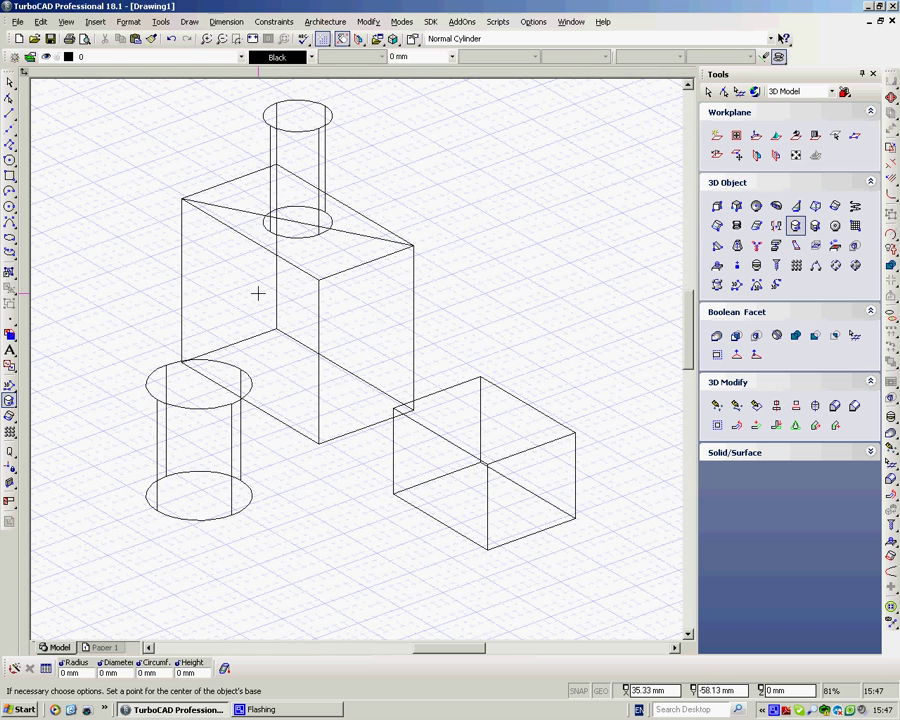
{"action": "key", "text": "Escape"}
{"action": "left_click", "coordinate": [235, 215]}
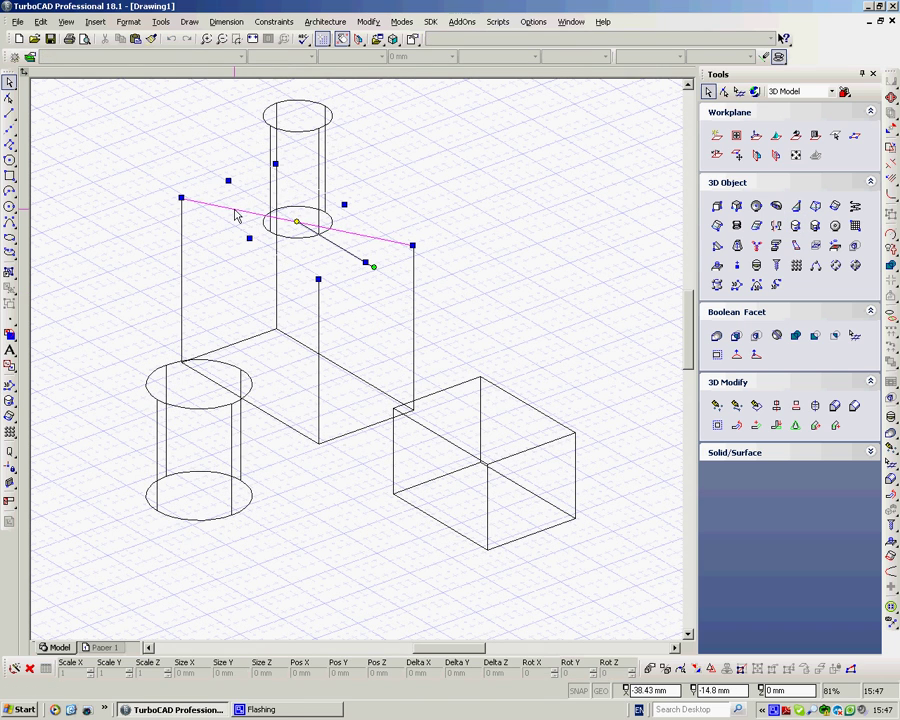
{"action": "key", "text": "Escape"}
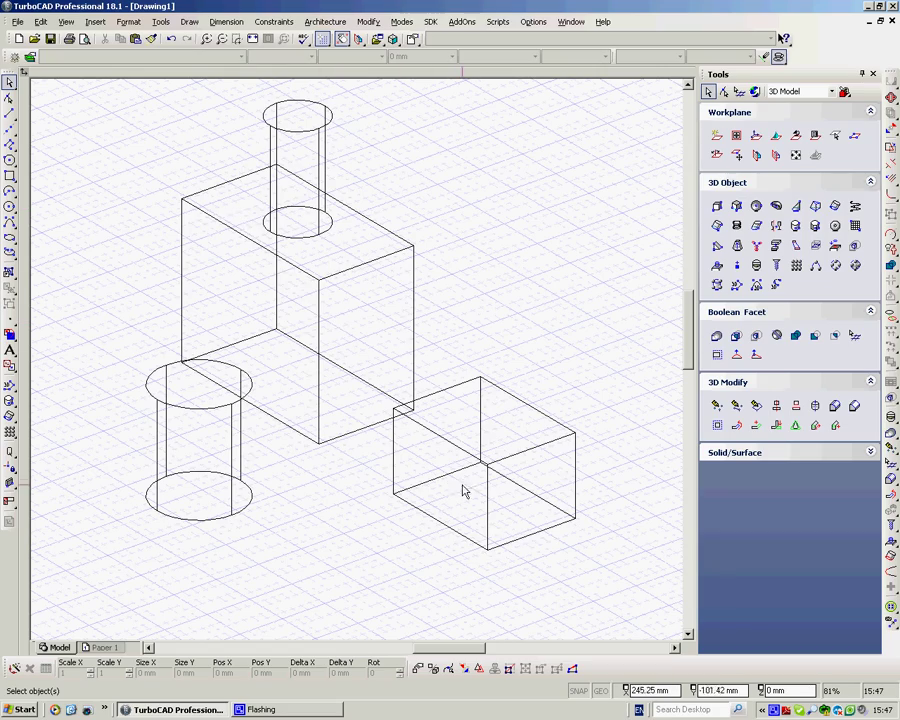
Step: Set the workplane by facet to the small box's end face on the side away from the large box
{"action": "middle_click_drag", "start_coordinate": [464, 476], "coordinate": [508, 485]}
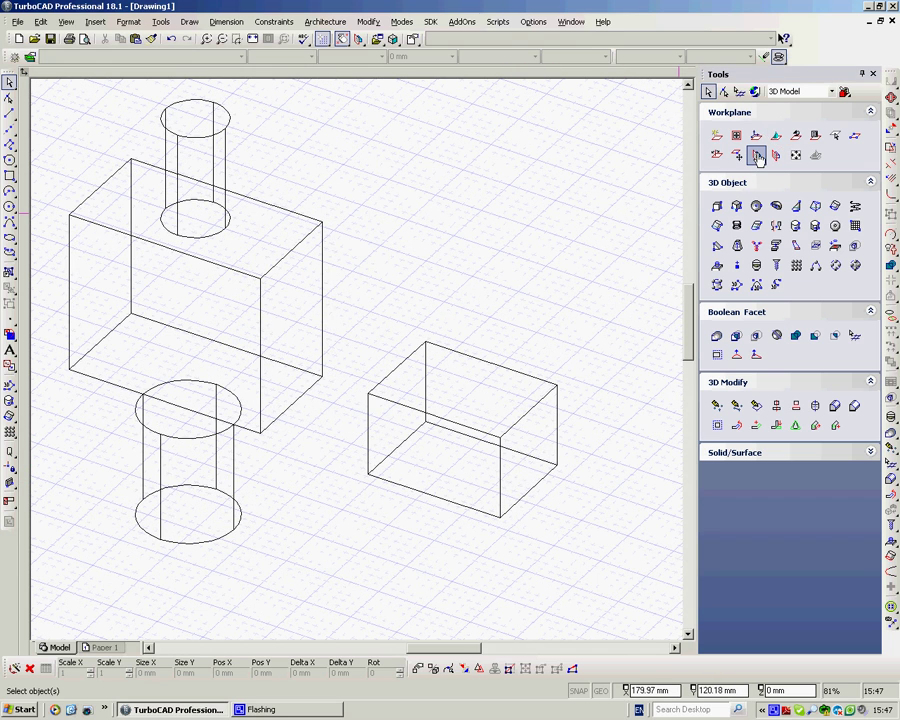
{"action": "left_click", "coordinate": [757, 155]}
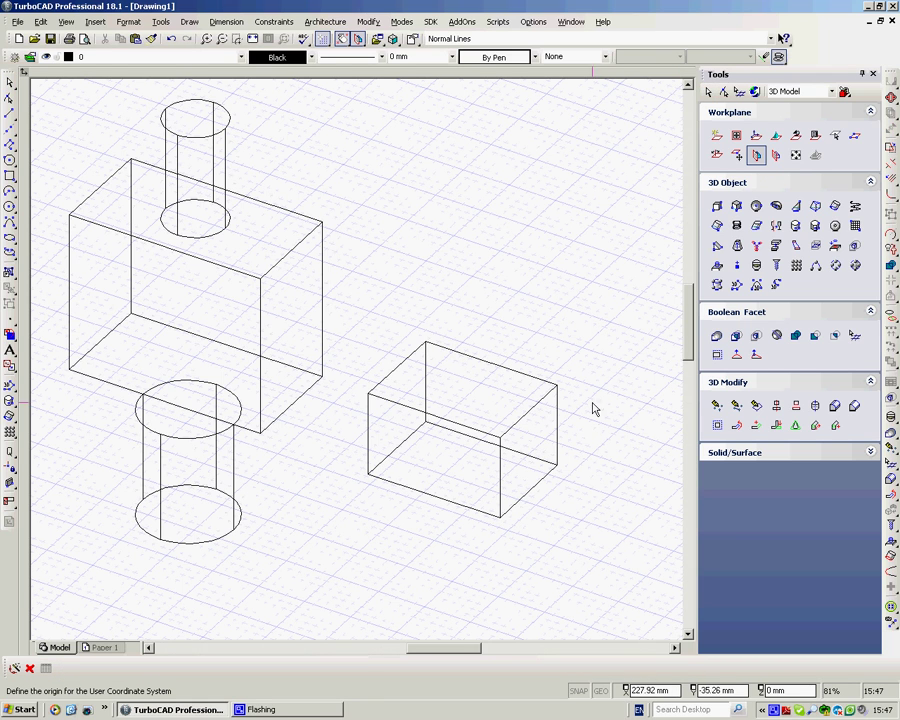
{"action": "left_click", "coordinate": [522, 468]}
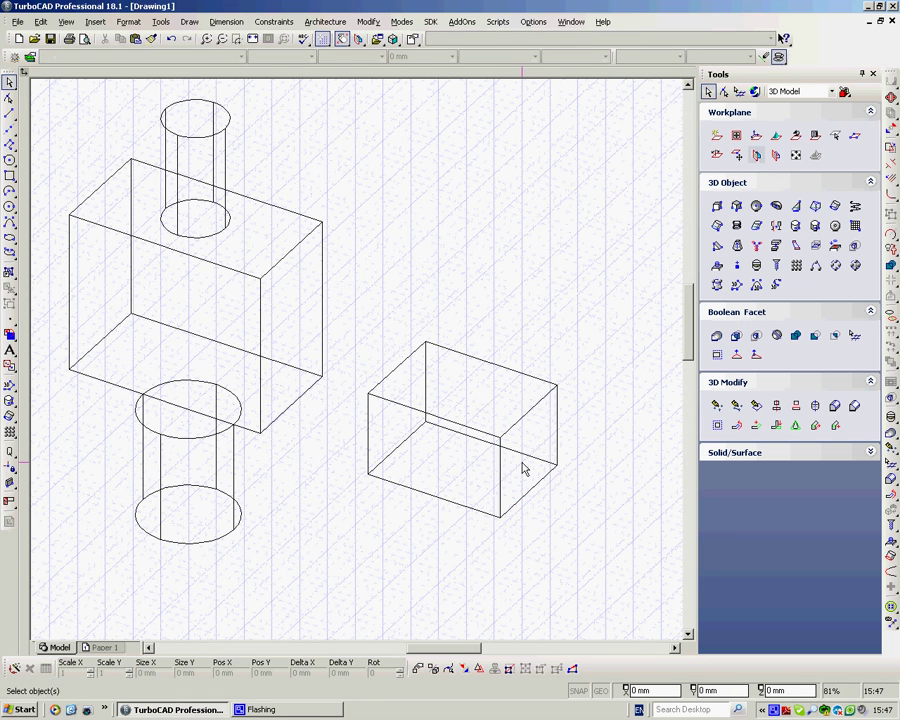
Step: Draw a cylinder with a radius of about 10.7 mm projecting outward from the small box's end face
{"action": "middle_click_drag", "start_coordinate": [562, 460], "coordinate": [529, 450], "text": "ctrl"}
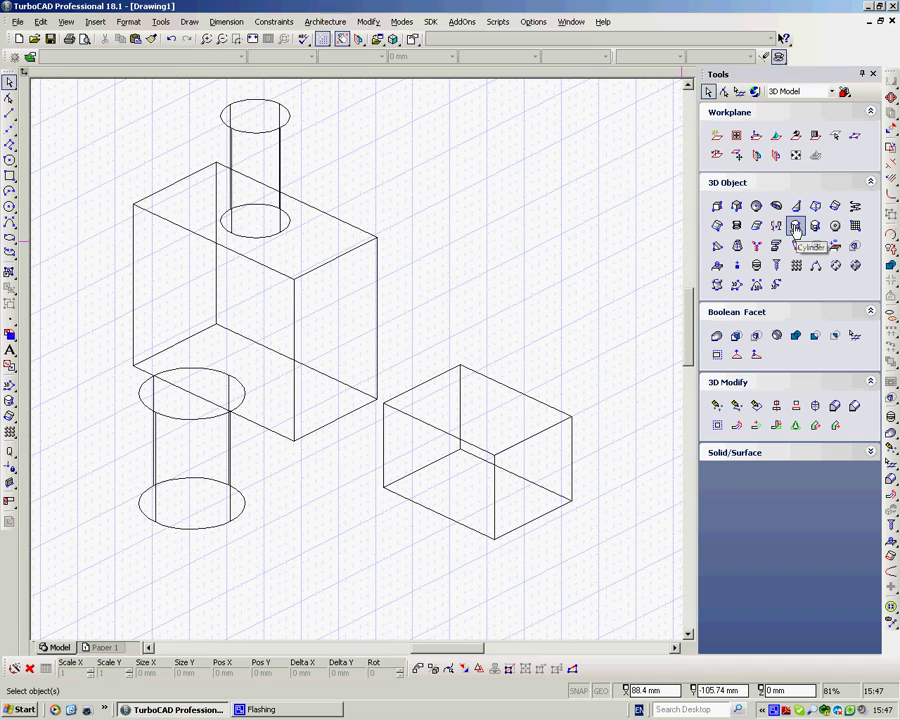
{"action": "left_click", "coordinate": [795, 226]}
{"action": "left_click", "coordinate": [539, 480]}
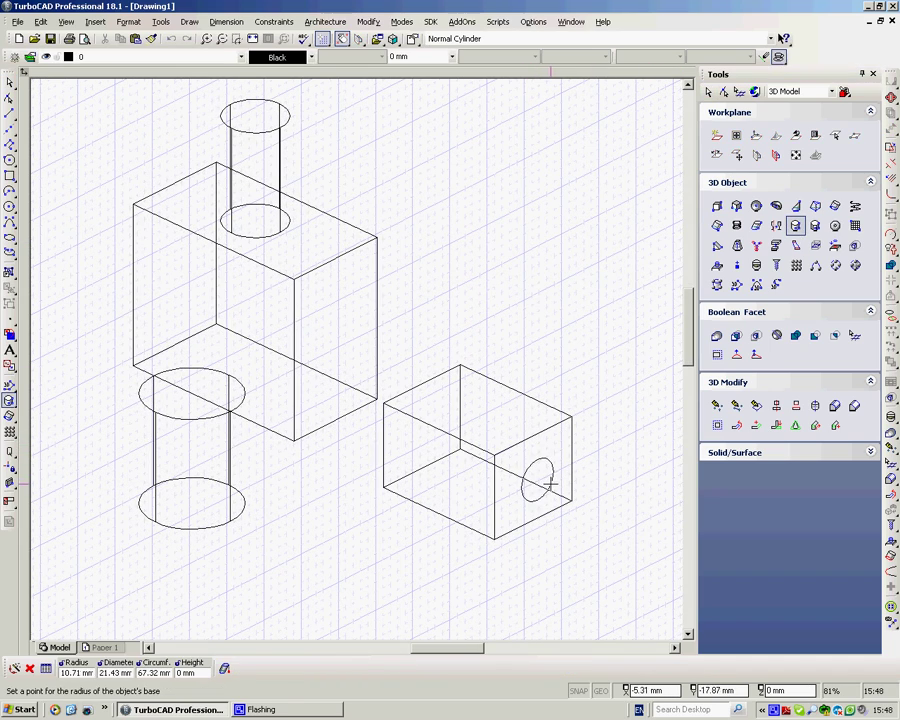
{"action": "left_click", "coordinate": [558, 486]}
{"action": "left_click", "coordinate": [624, 510]}
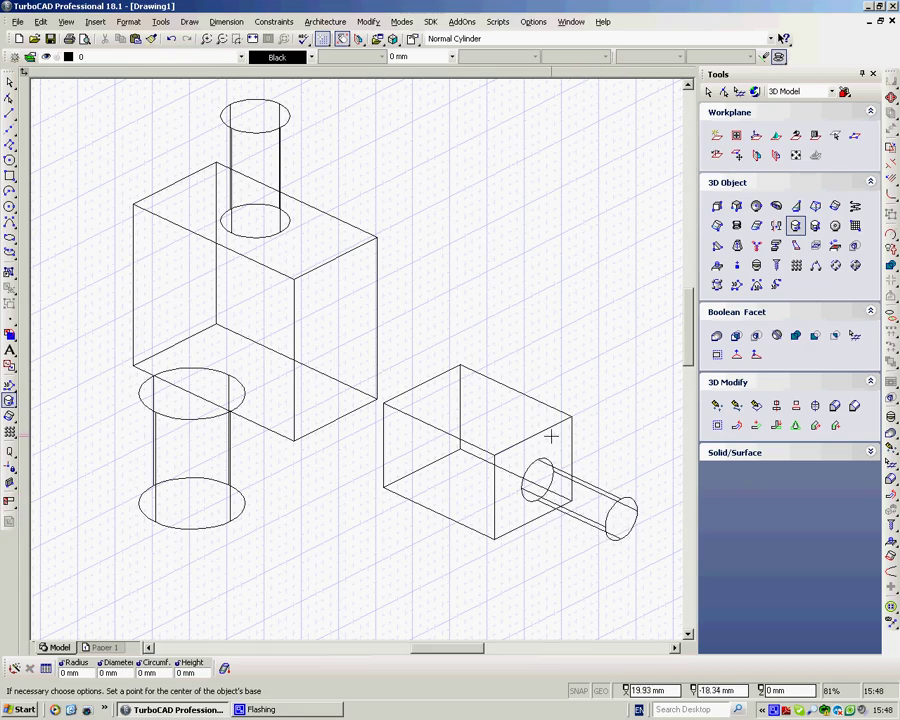
Step: Reset the workplane to the world plane
{"action": "middle_click_drag", "start_coordinate": [550, 436], "coordinate": [584, 431]}
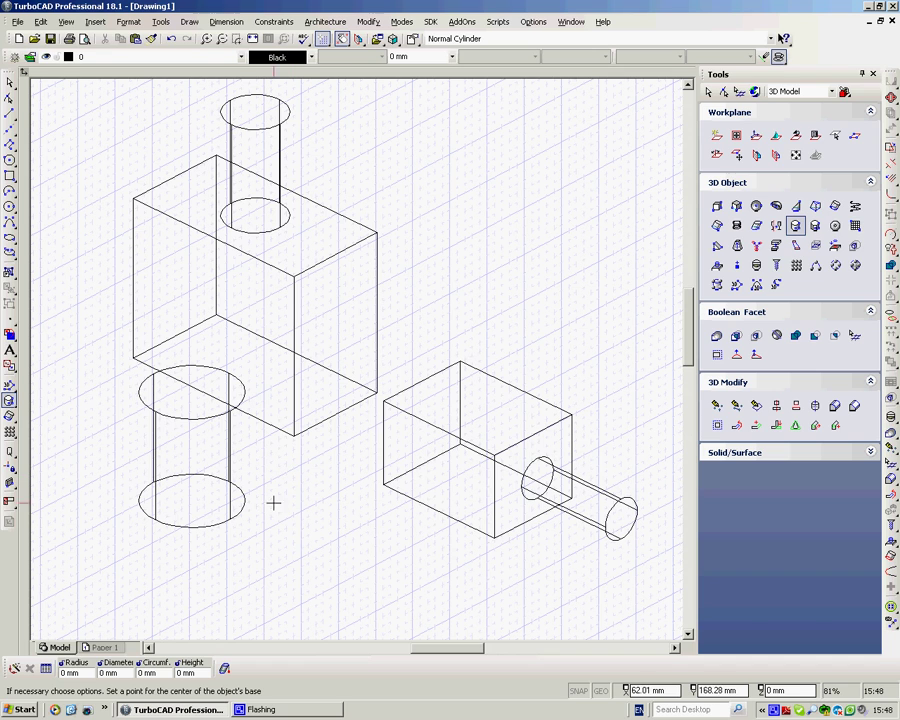
{"action": "left_click", "coordinate": [777, 137]}
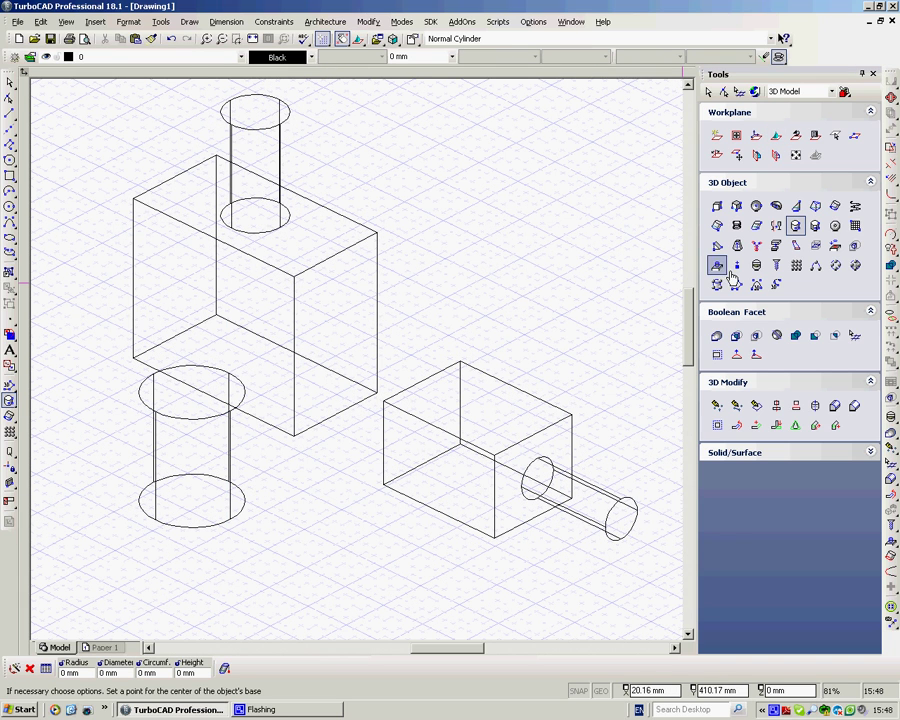
Step: Draw a small upright cylinder on the world plane between the large freestanding cylinder and the small box
{"action": "left_click", "coordinate": [314, 516]}
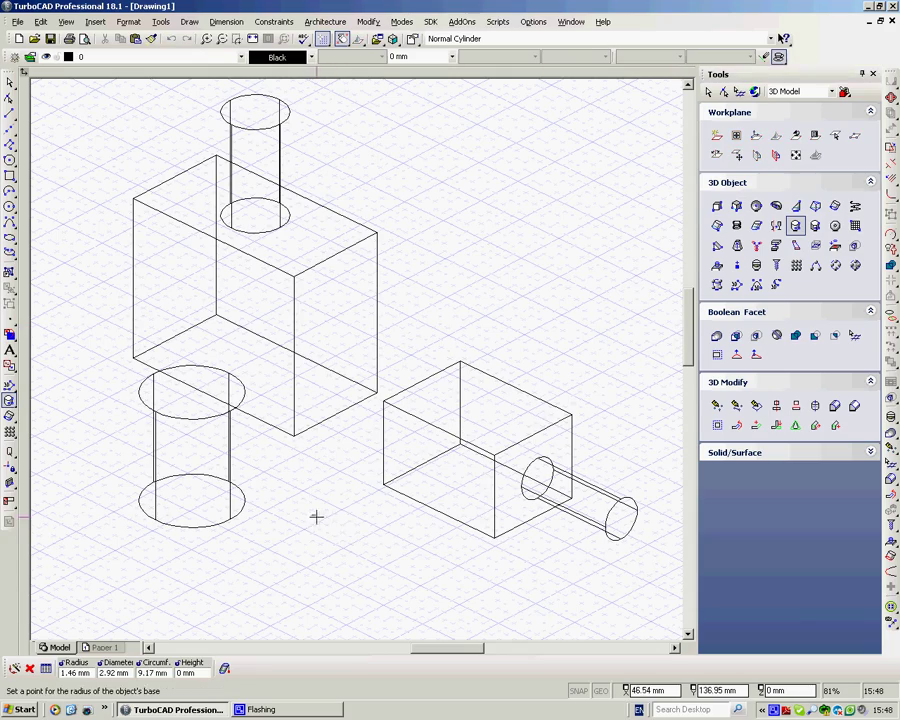
{"action": "left_click", "coordinate": [338, 517]}
{"action": "left_click", "coordinate": [294, 497]}
{"action": "mouse_move", "coordinate": [294, 499]}
{"action": "middle_mouse_down"}
{"action": "mouse_move", "coordinate": [314, 476]}
{"action": "mouse_move", "coordinate": [330, 426]}
{"action": "mouse_move", "coordinate": [285, 476]}
{"action": "mouse_move", "coordinate": [309, 505]}
{"action": "mouse_move", "coordinate": [302, 508]}
{"action": "middle_mouse_up"}
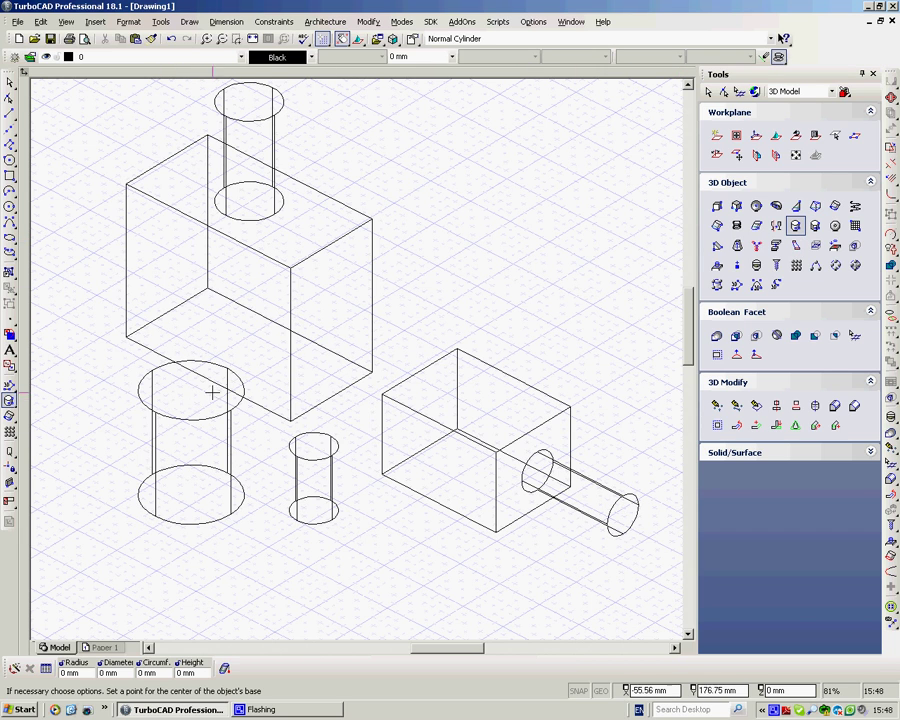
Step: Set the workplane by facet to the large freestanding cylinder's top face and draw a cylinder of about 10.7 mm radius rising from its centre
{"action": "left_click", "coordinate": [756, 155]}
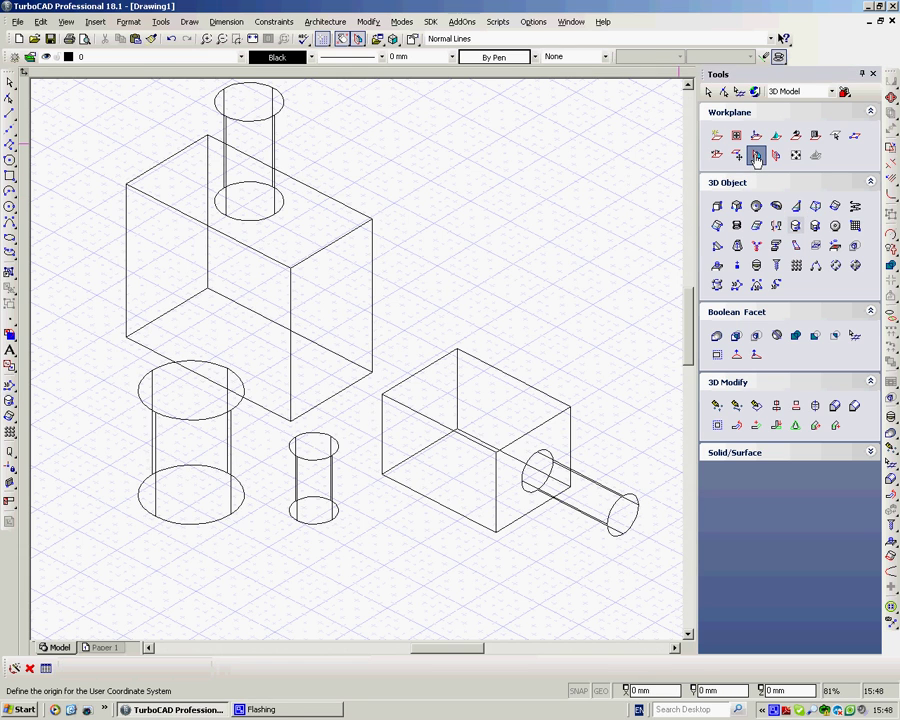
{"action": "left_click", "coordinate": [192, 394]}
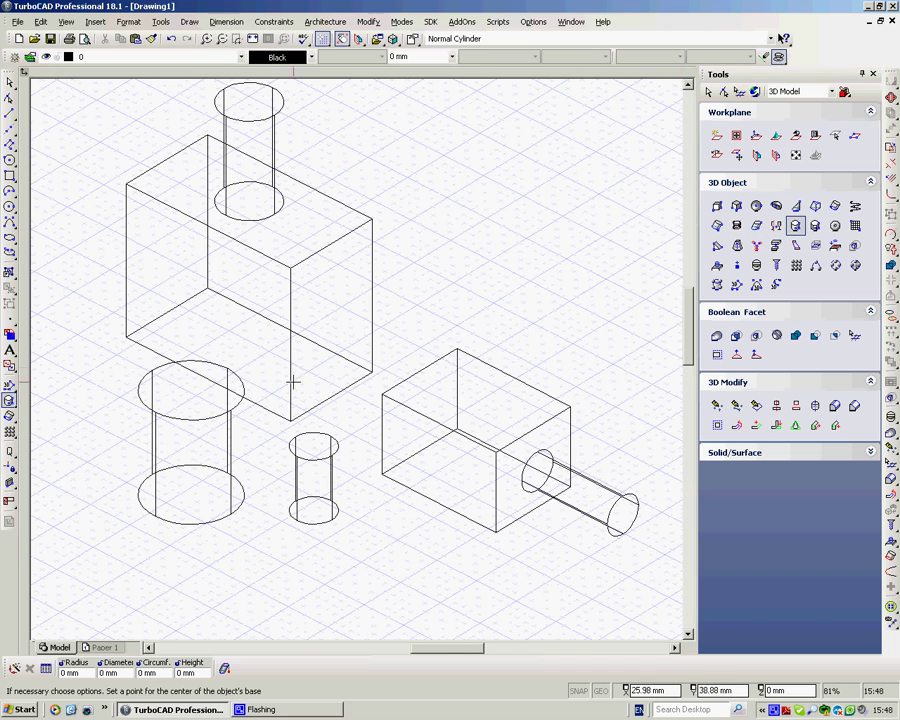
{"action": "left_click", "coordinate": [187, 418]}
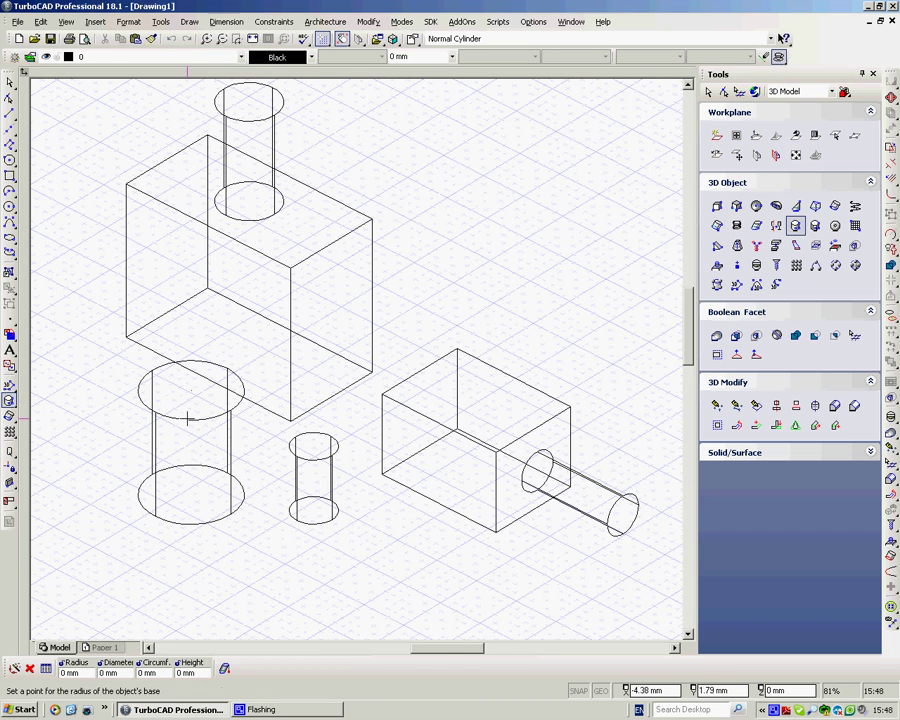
{"action": "left_click", "coordinate": [189, 402]}
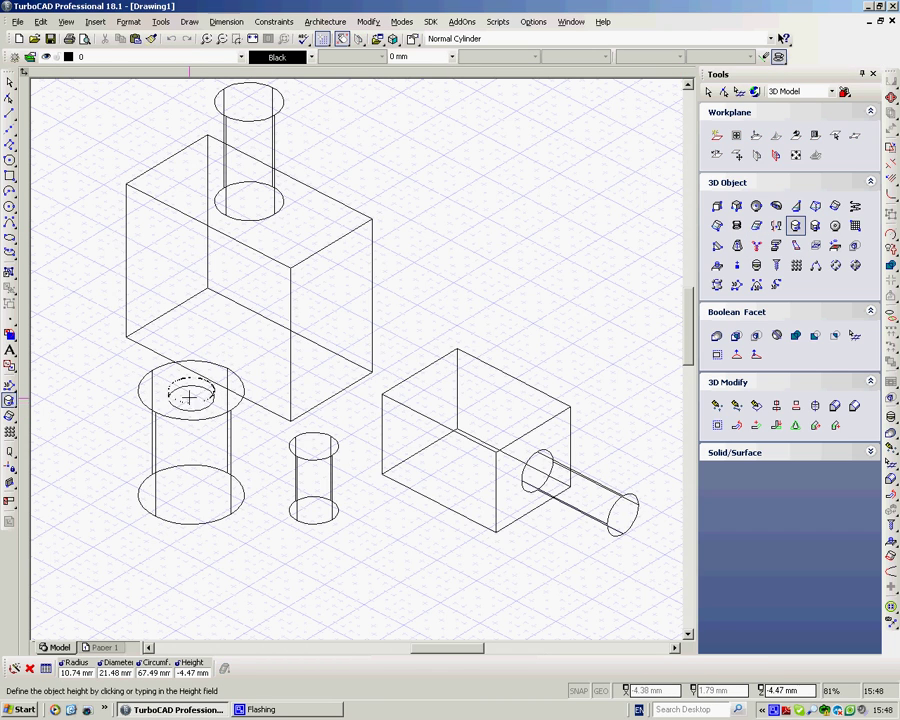
{"action": "left_click", "coordinate": [188, 287]}
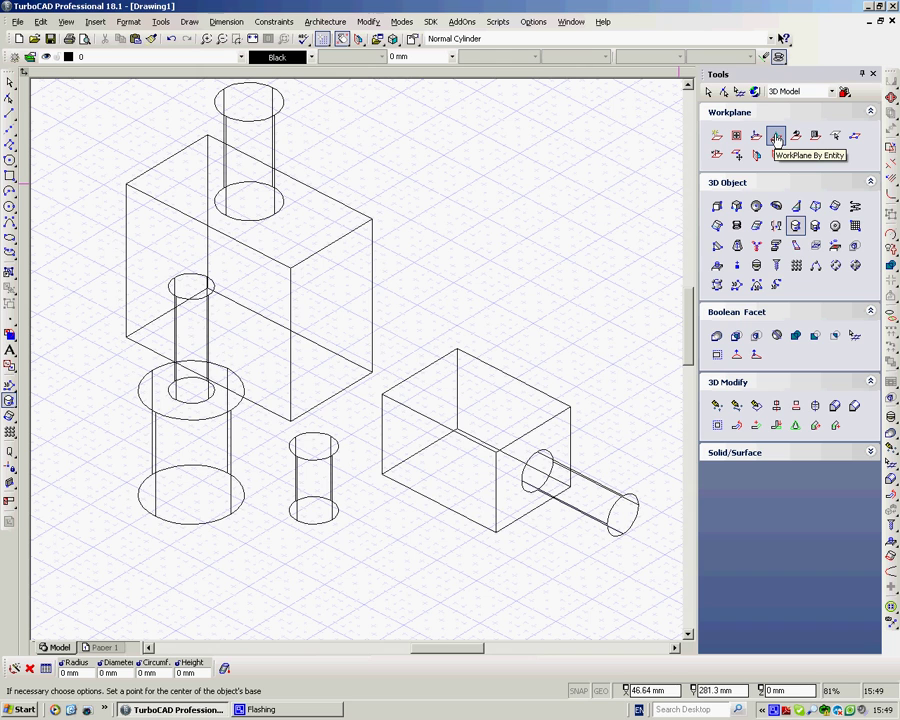
Step: Set the workplane by entity, using the large box as the reference object
{"action": "left_click", "coordinate": [776, 140]}
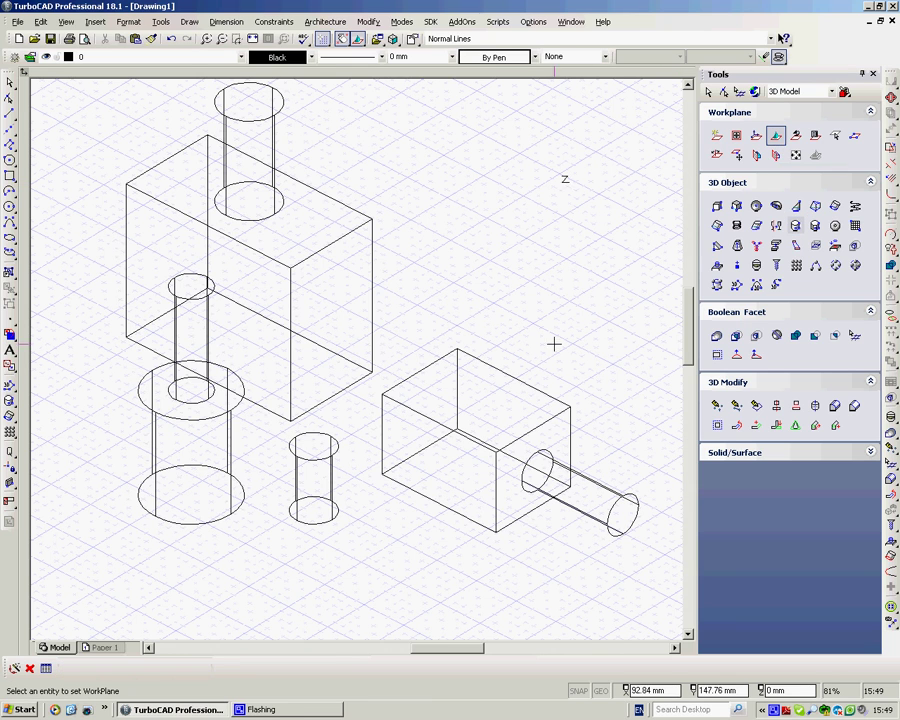
{"action": "left_click", "coordinate": [292, 408]}
{"action": "middle_click_drag", "start_coordinate": [269, 514], "coordinate": [239, 510]}
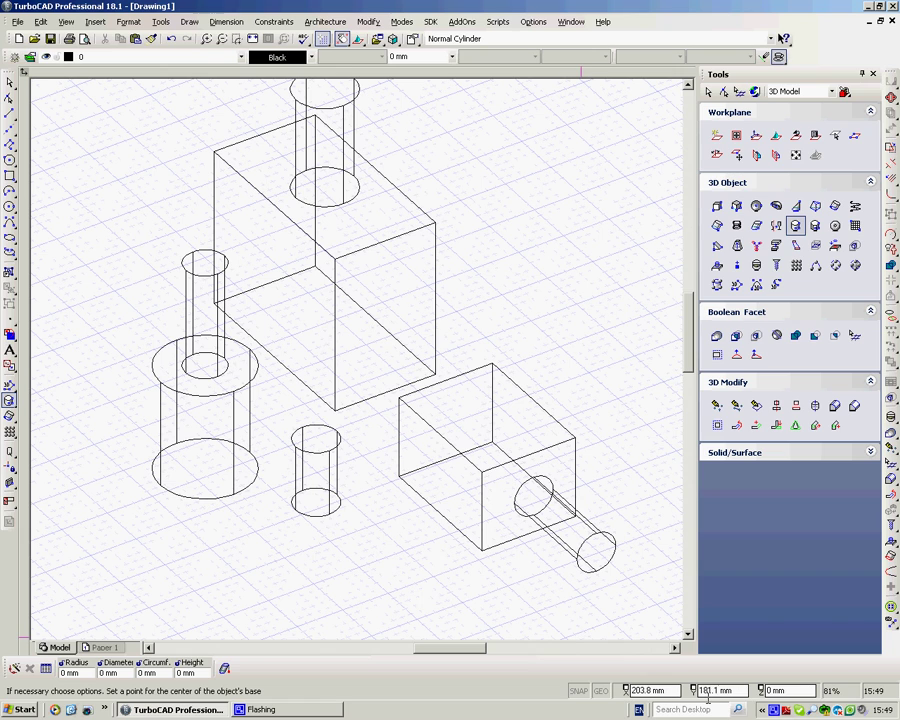
{"action": "right_click", "coordinate": [777, 710]}
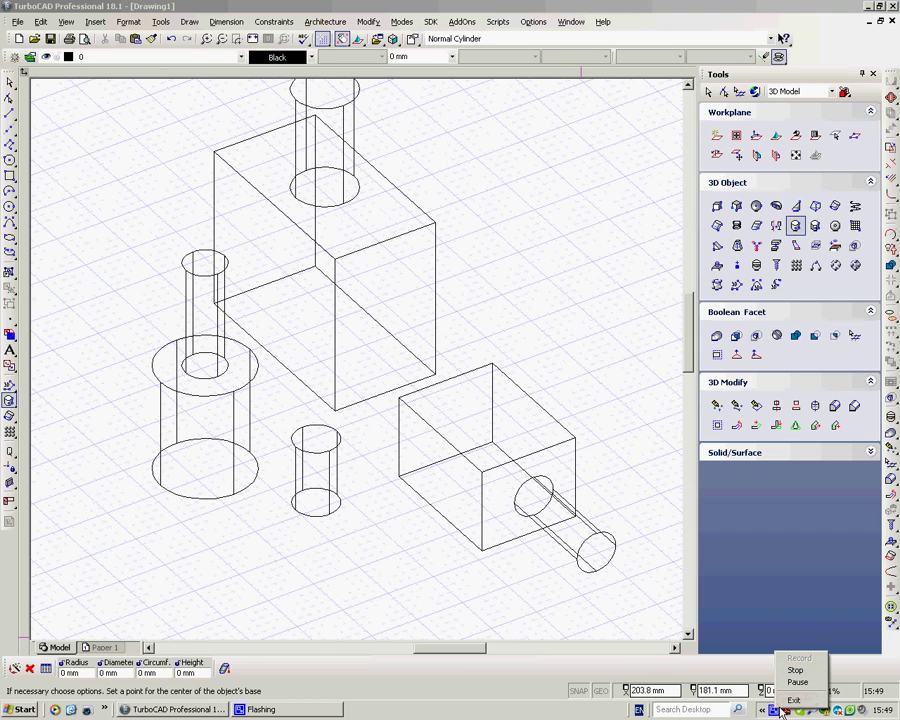